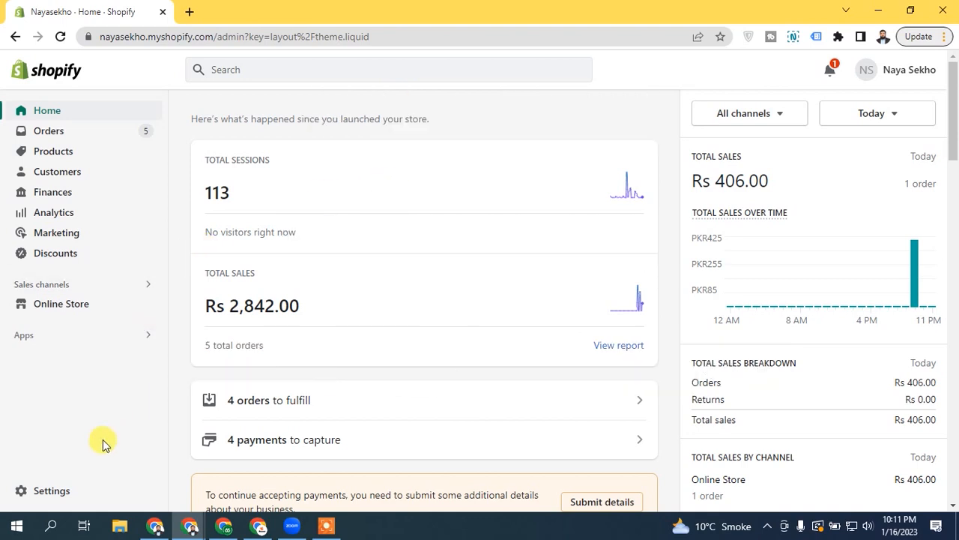
Step: Open the store's Users and permissions settings and examine the store owner, staff and collaborator sections
click(54, 491)
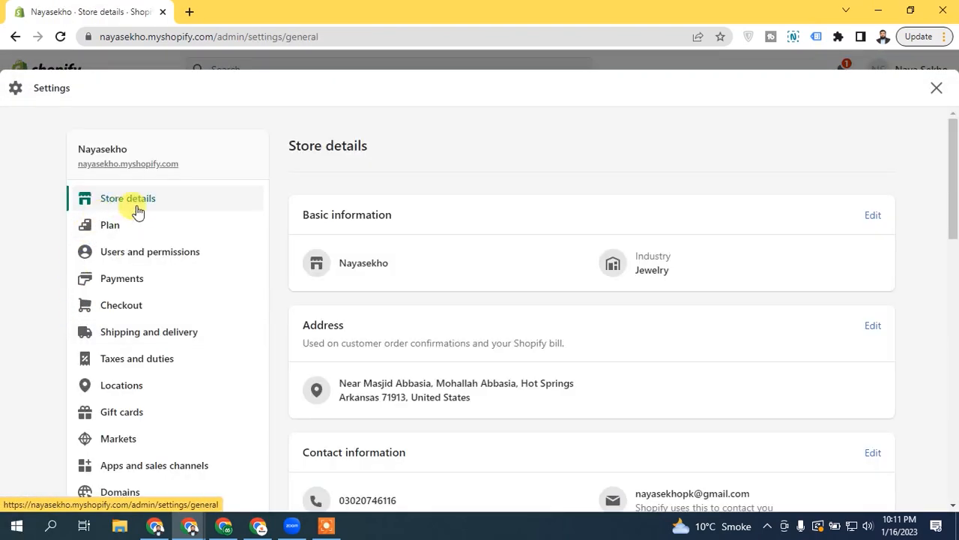
click(156, 255)
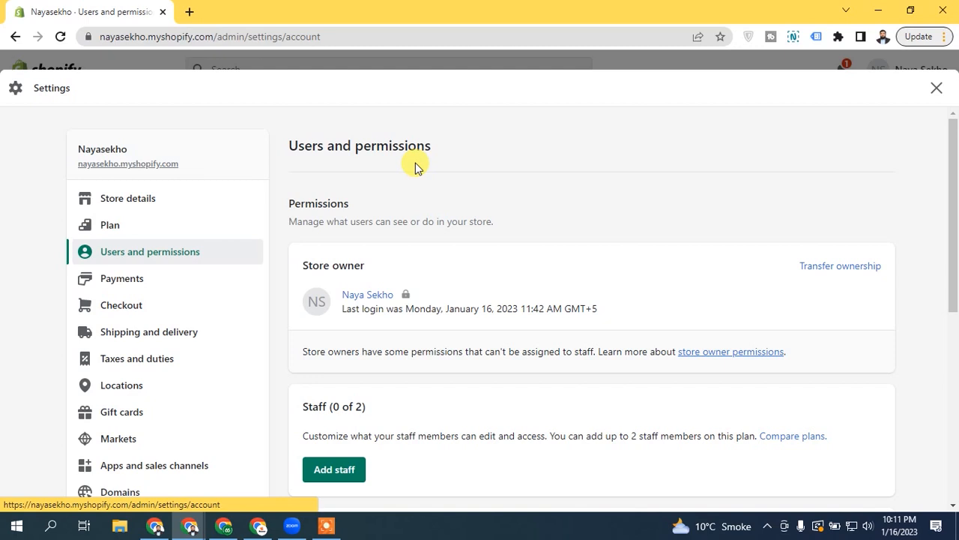
drag(293, 265, 382, 272)
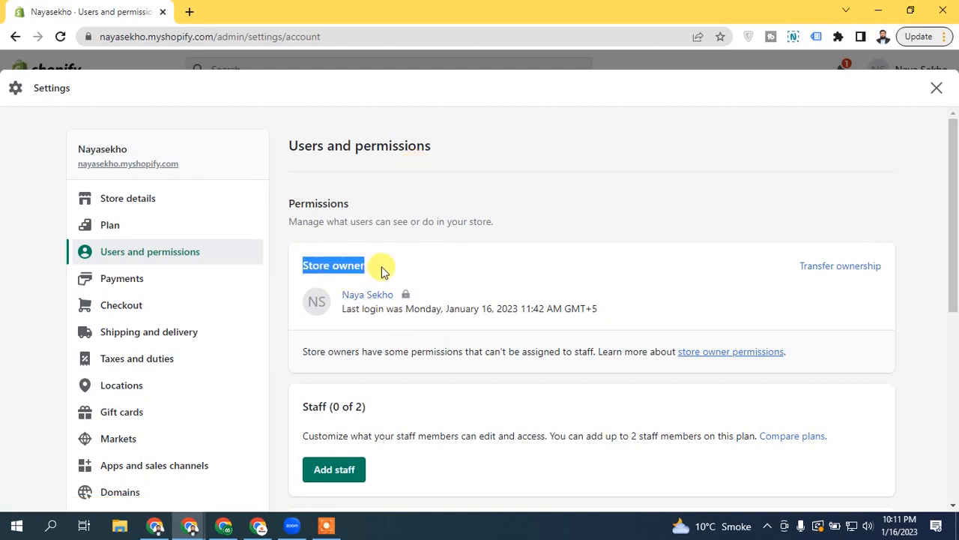
click(408, 240)
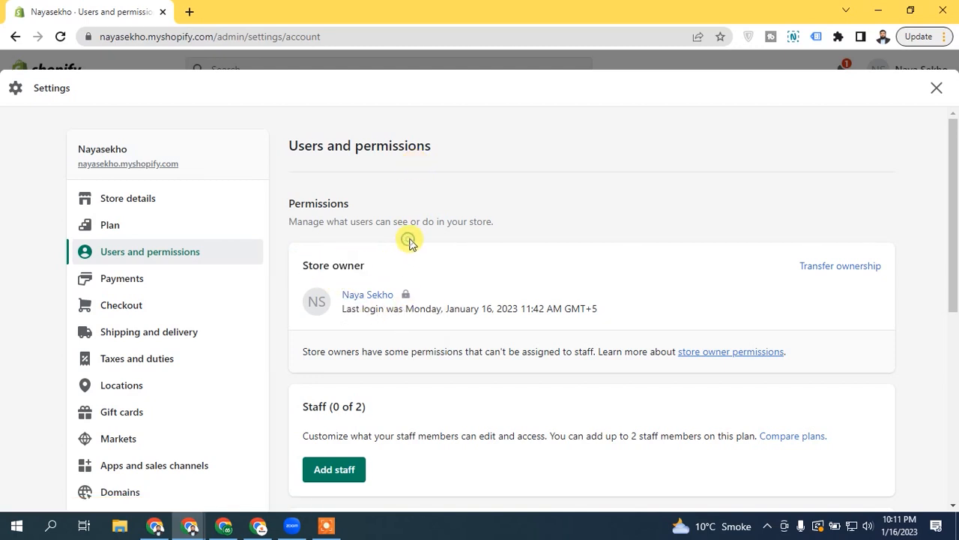
drag(954, 202, 954, 242)
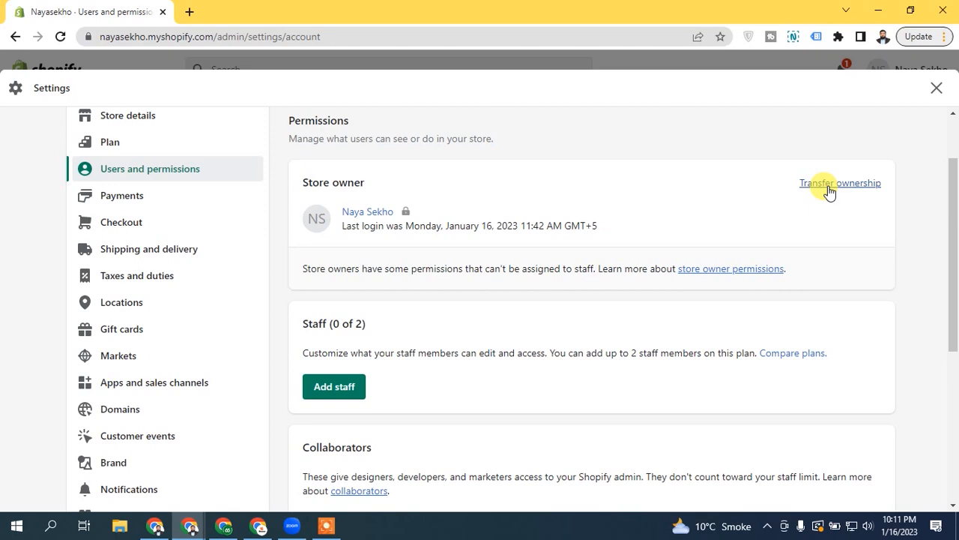
drag(952, 208, 955, 323)
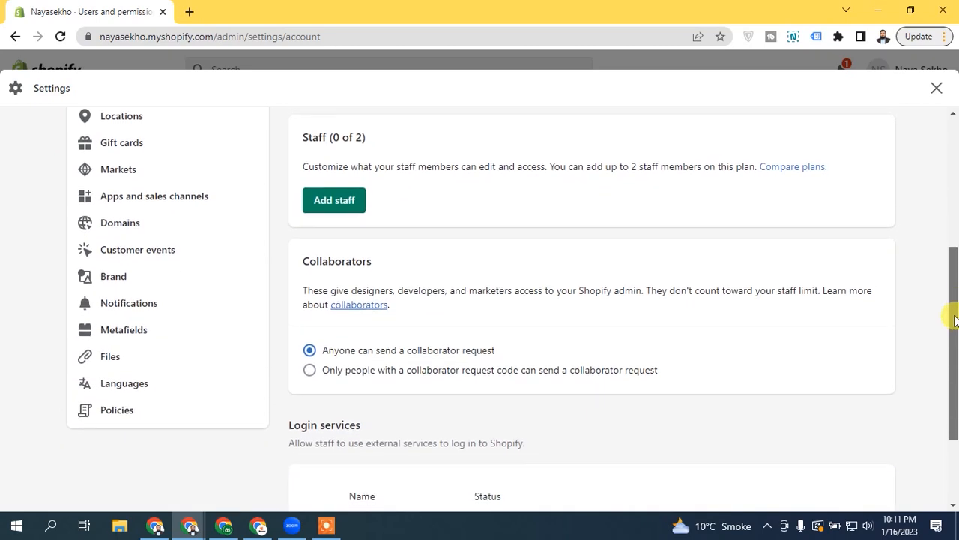
drag(954, 298, 955, 315)
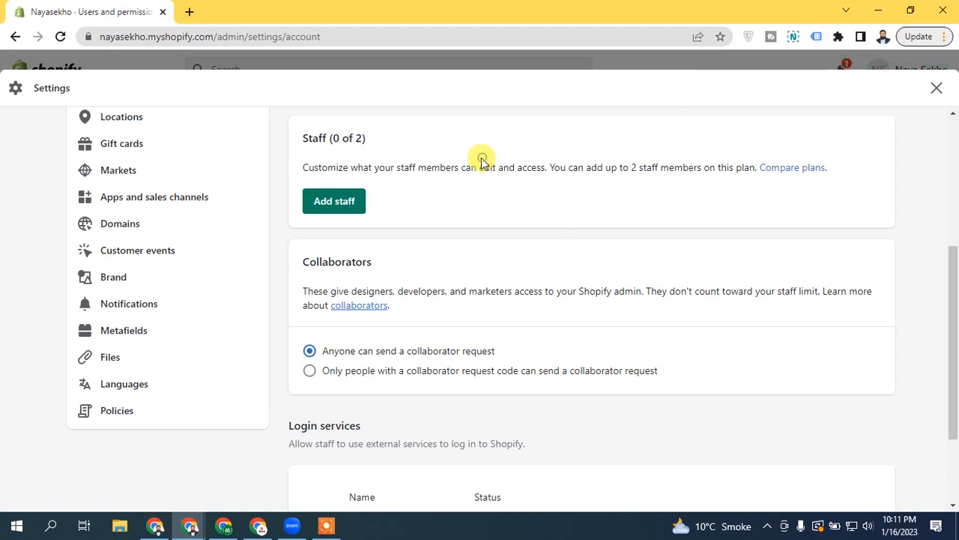
drag(306, 135, 396, 139)
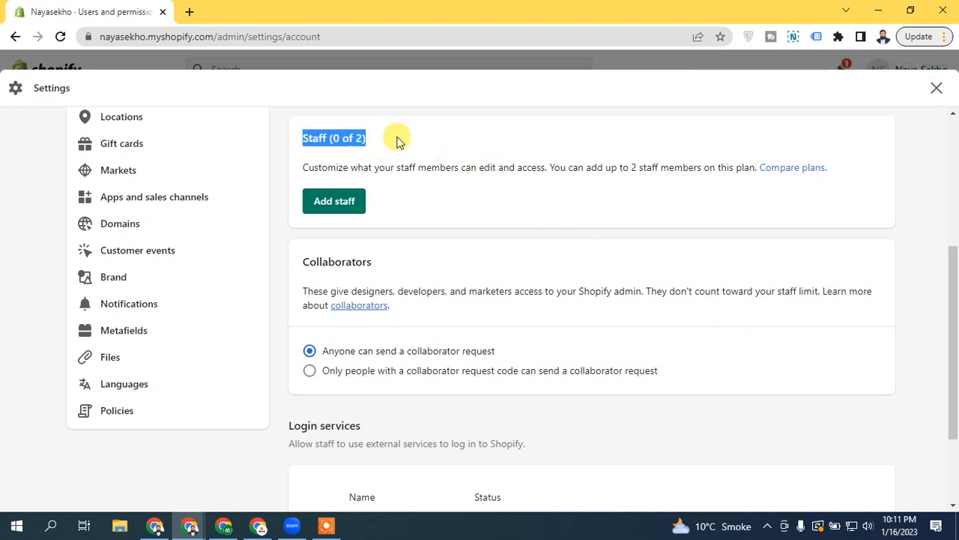
click(422, 133)
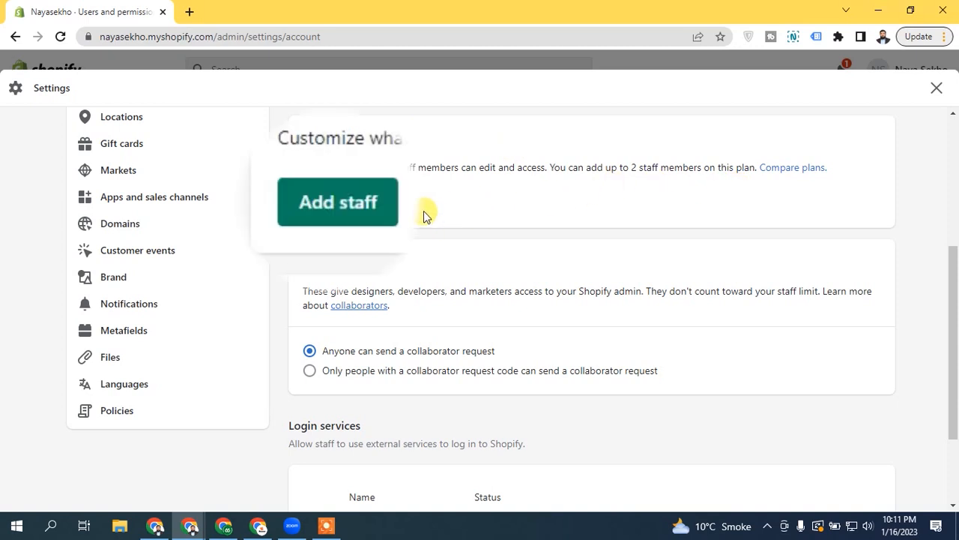
Step: Open the form for adding a staff member and examine its name and email fields
click(345, 206)
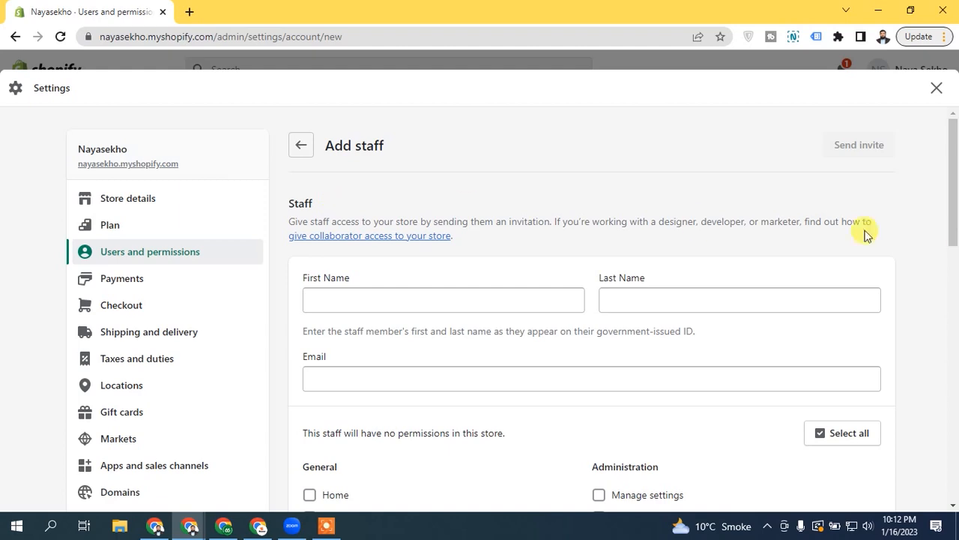
scroll(953, 236, down, 2)
drag(953, 241, 948, 252)
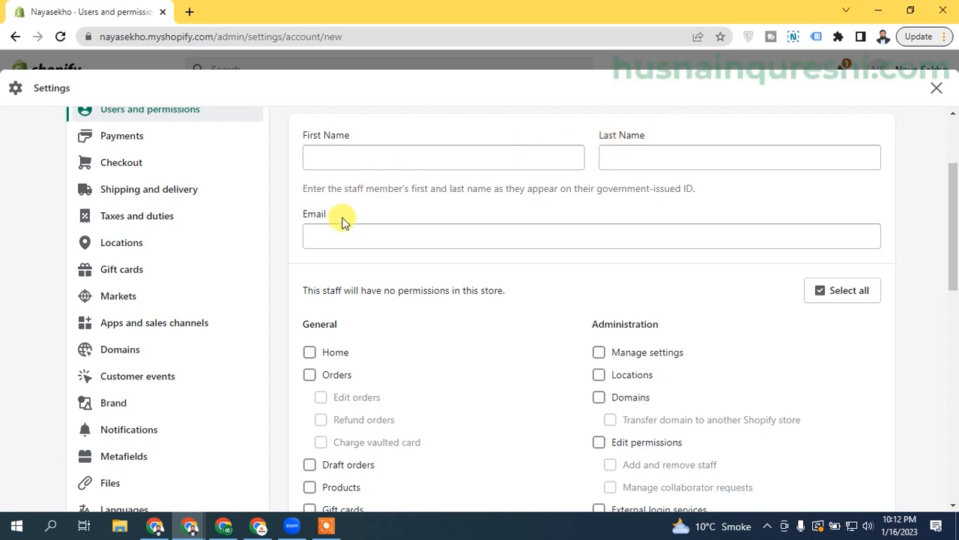
drag(598, 188, 696, 188)
click(523, 183)
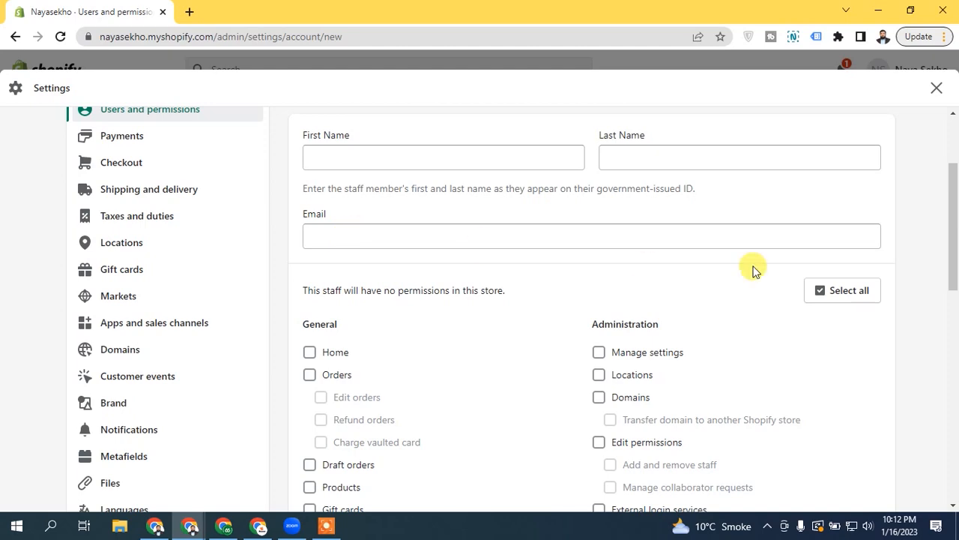
Step: Grant the new staff member the Home and Orders permissions, including Edit orders and Refund orders
drag(952, 229, 955, 279)
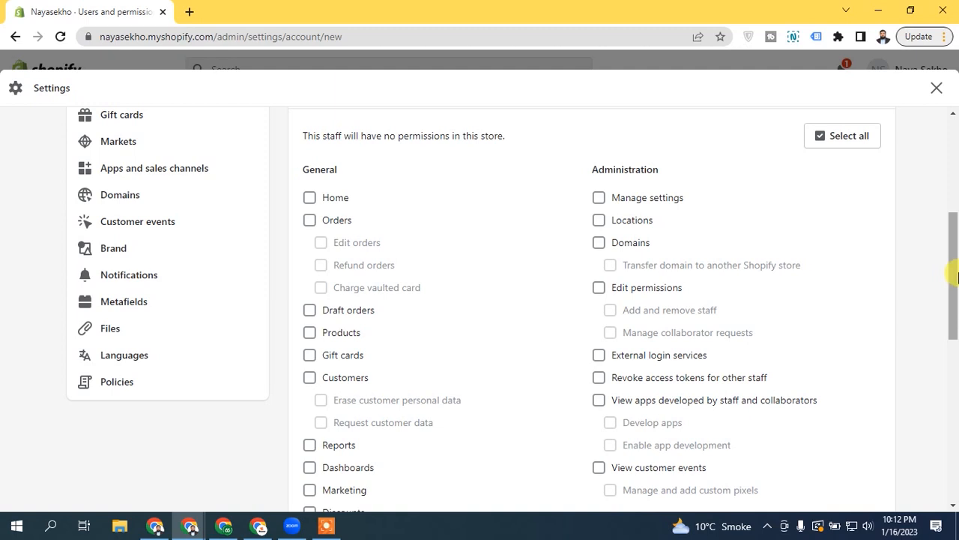
scroll(428, 239, down, 1)
click(312, 184)
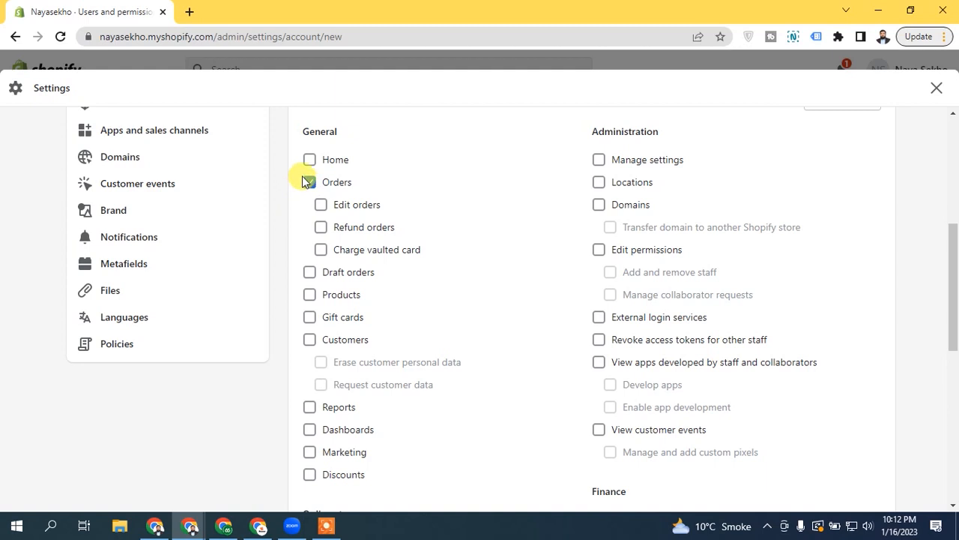
click(321, 204)
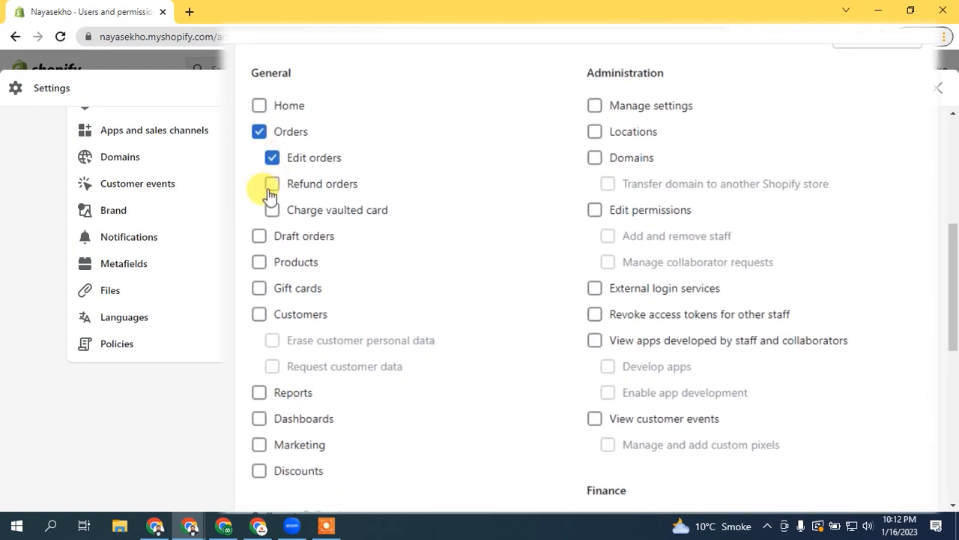
click(272, 188)
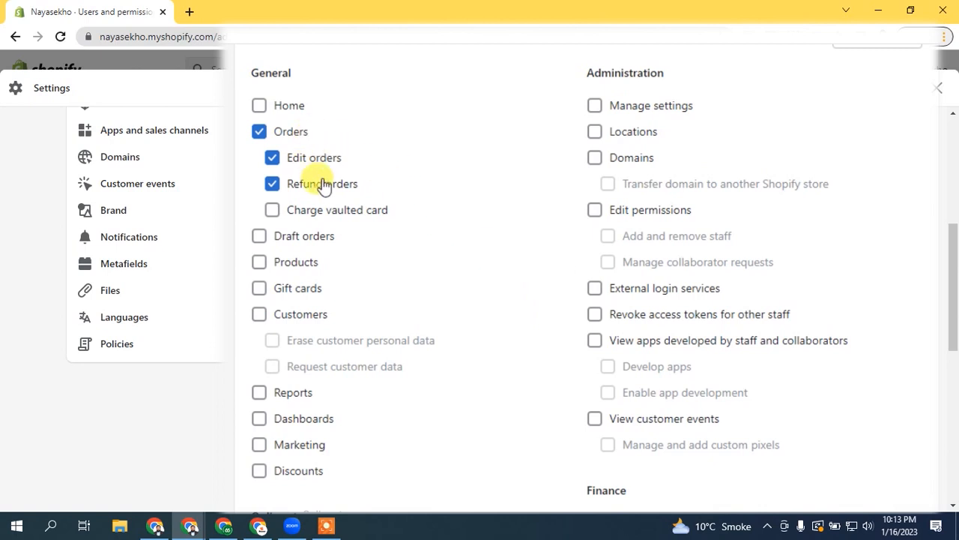
click(259, 105)
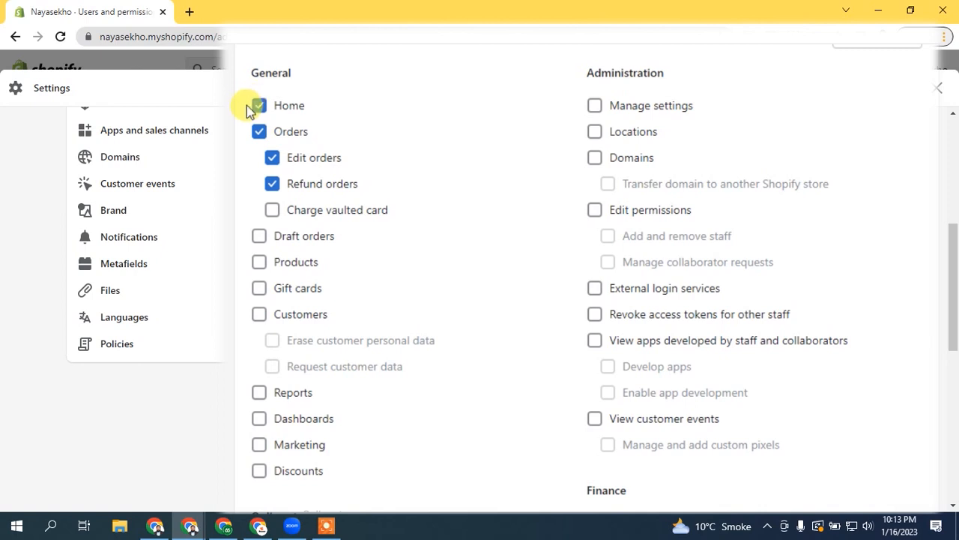
Step: Grant the remaining main General permissions: Draft orders, Products, Gift cards, Customers, Reports, Dashboards, Marketing and Discounts
click(258, 236)
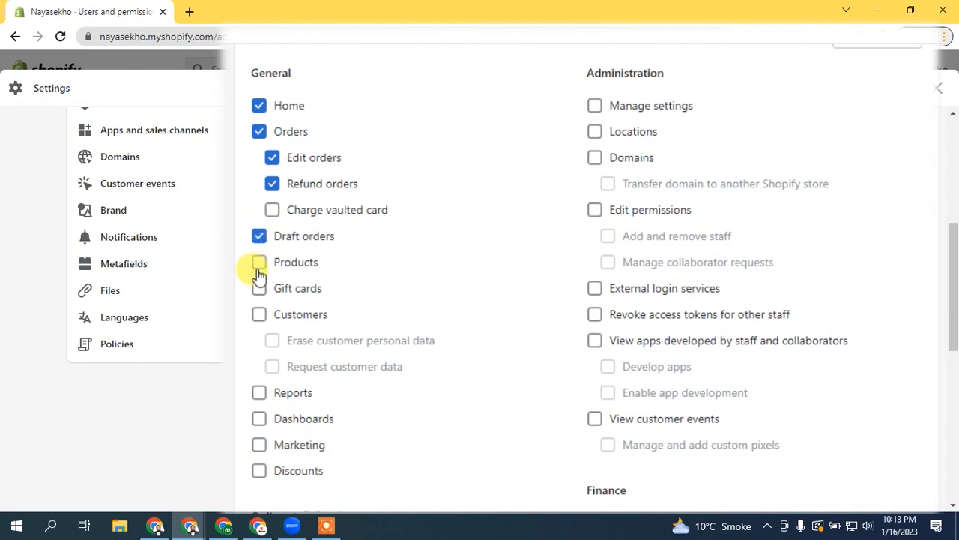
click(258, 264)
click(259, 290)
click(260, 318)
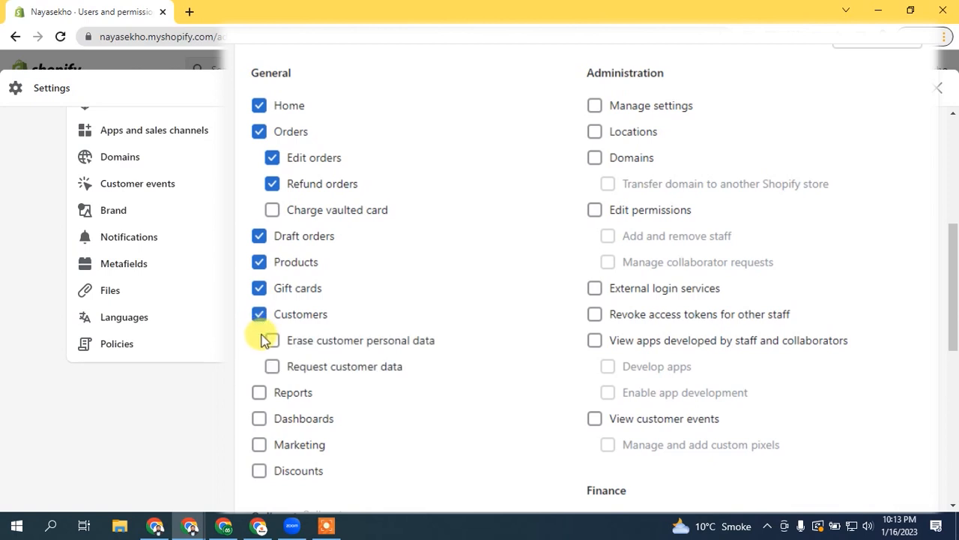
click(258, 394)
click(259, 419)
click(258, 445)
click(260, 472)
Step: Grant Manage settings, Locations, Domains, Edit permissions, External login services, Revoke access tokens for other staff, and View apps developed by staff and collaborators
click(594, 106)
click(594, 133)
click(595, 159)
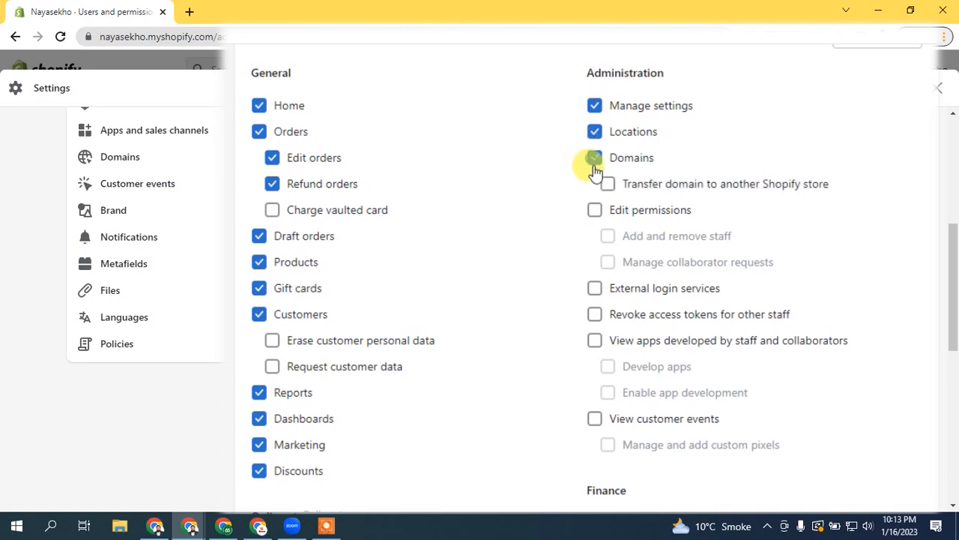
click(594, 210)
click(594, 305)
click(594, 331)
click(594, 357)
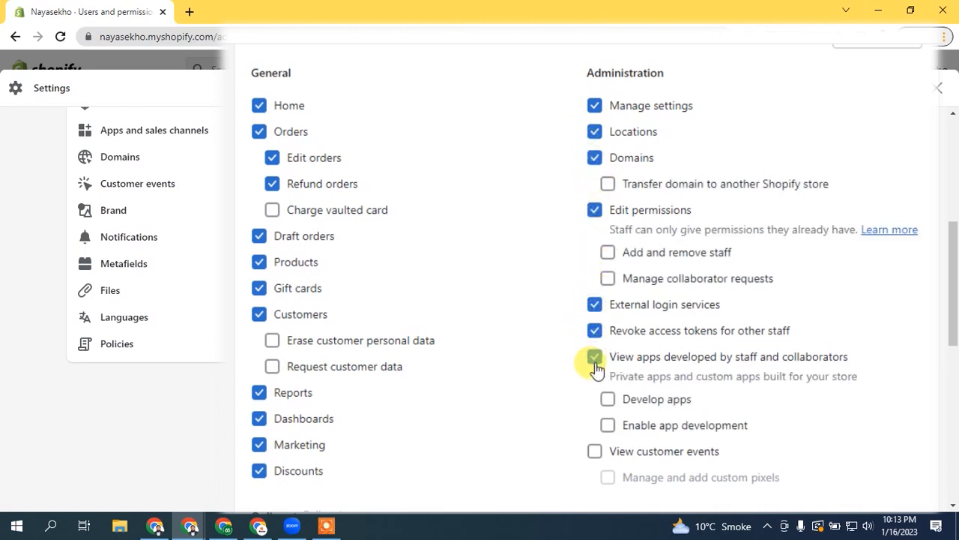
Step: Remove and re-grant Edit permissions, and allow Manage collaborator requests beneath it
click(594, 211)
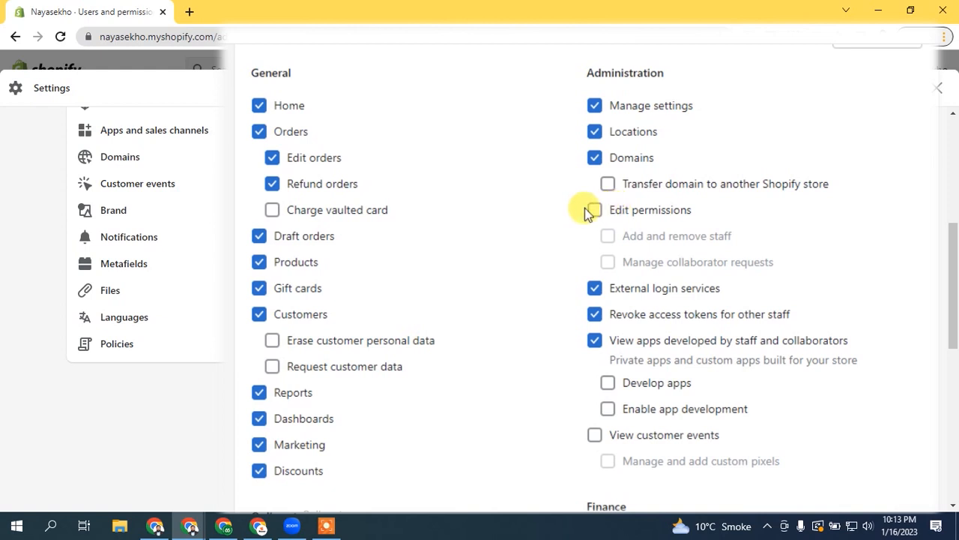
click(594, 213)
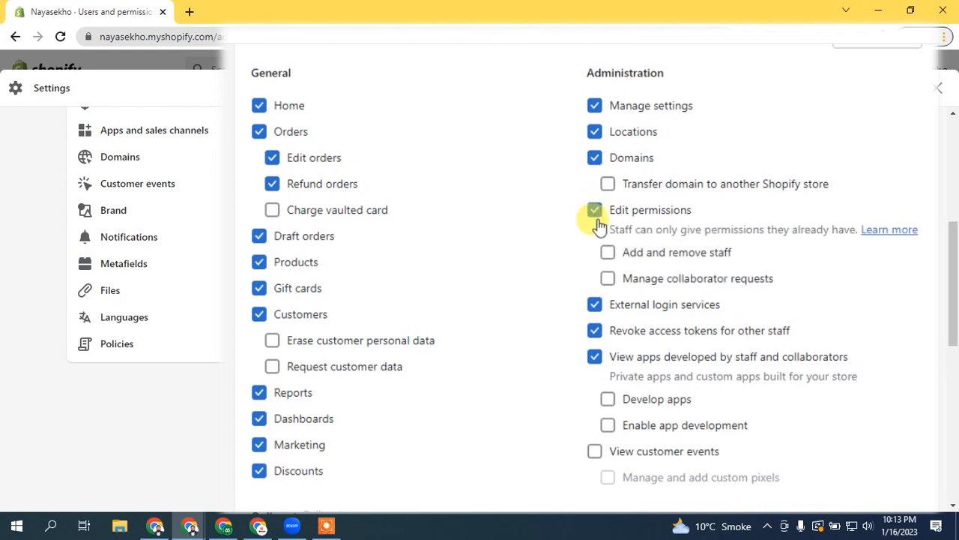
click(609, 279)
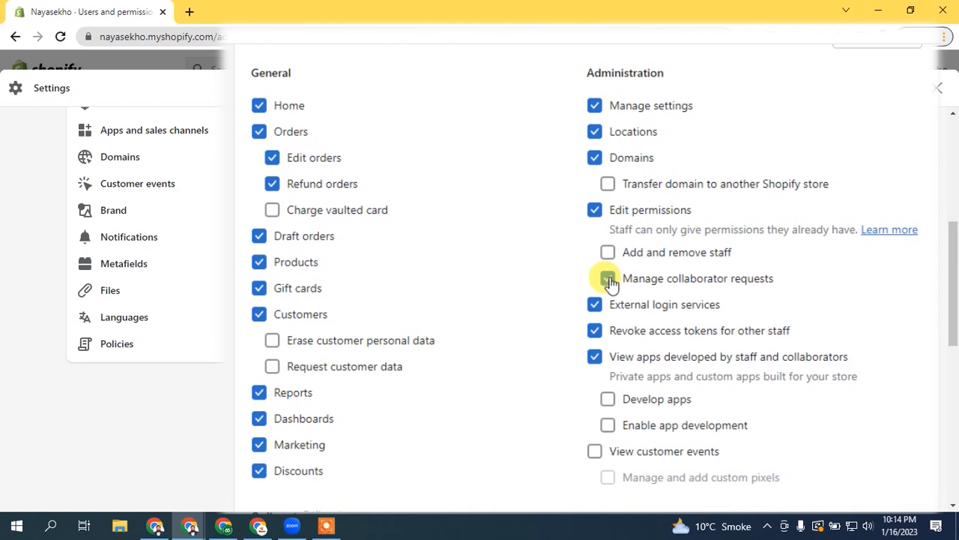
Step: Grant the Themes, Blog posts and pages, and Navigation permissions, leaving View billing and receive billing emails unselected
drag(955, 292, 955, 357)
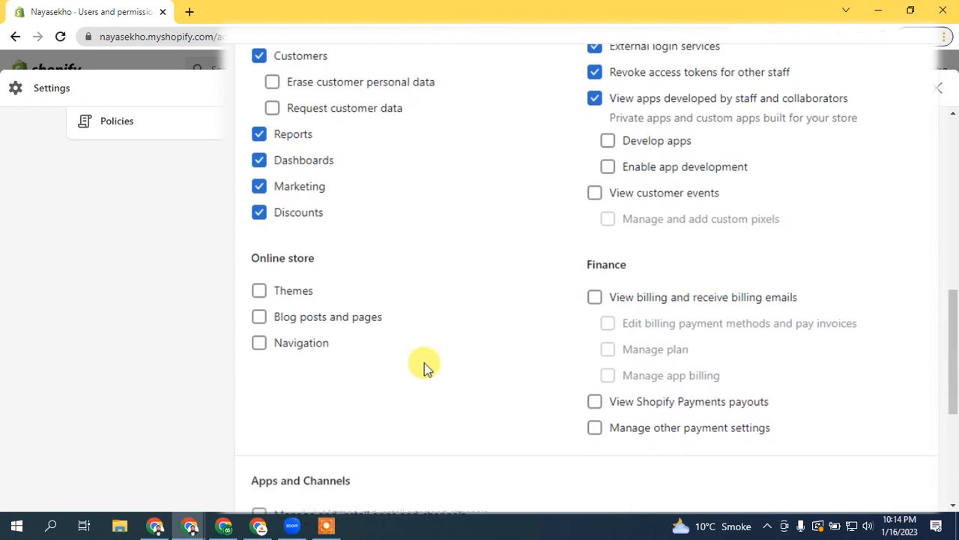
click(274, 293)
click(306, 345)
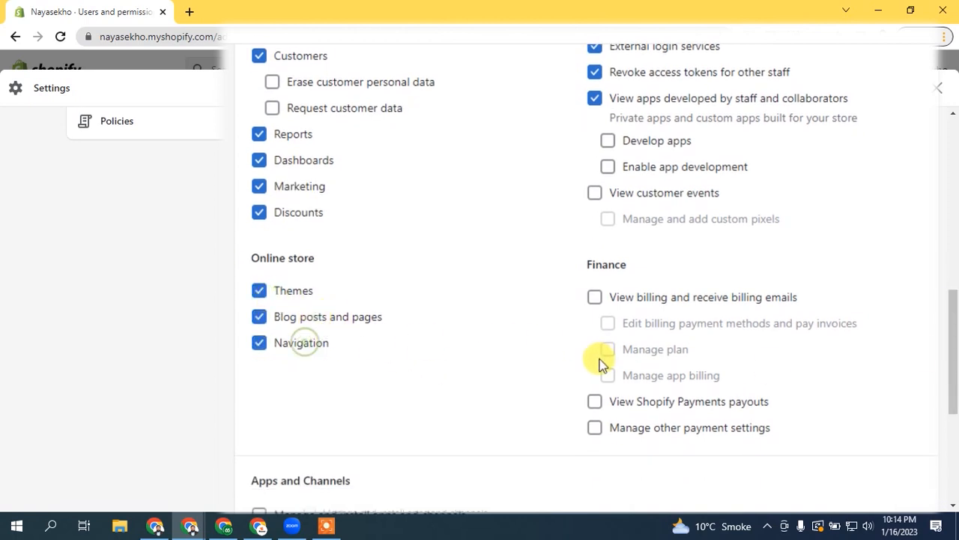
click(596, 300)
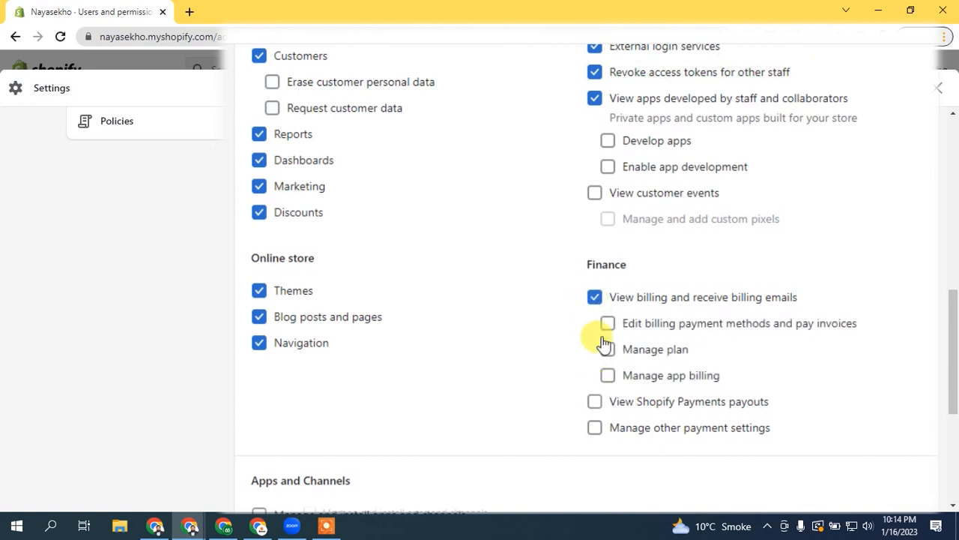
click(596, 298)
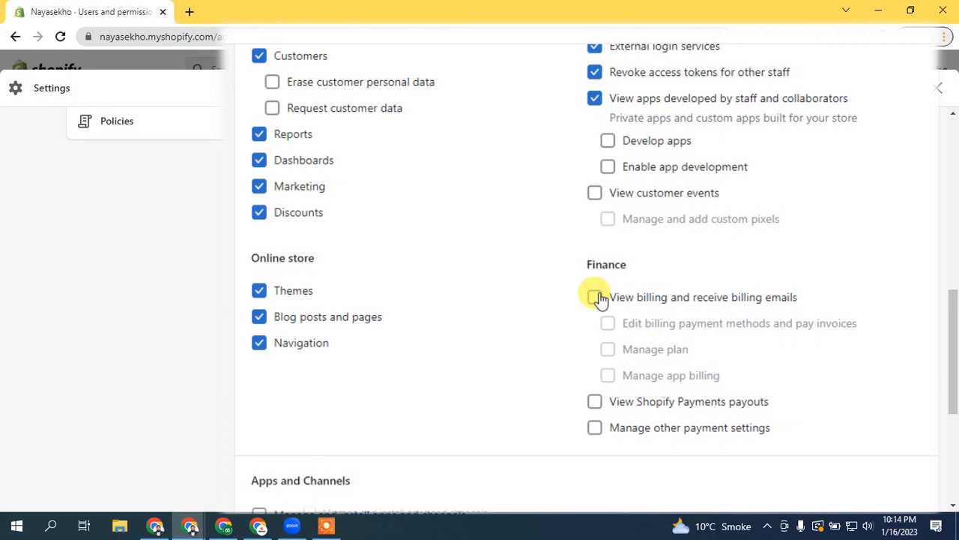
Step: Review the chosen permissions and grant Manage and install apps and channels
drag(954, 340, 954, 262)
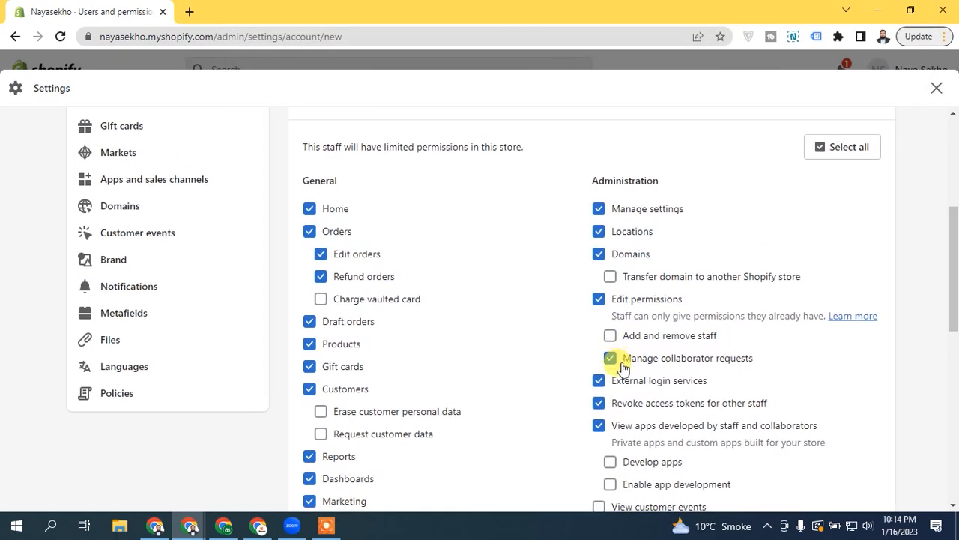
drag(953, 255, 943, 419)
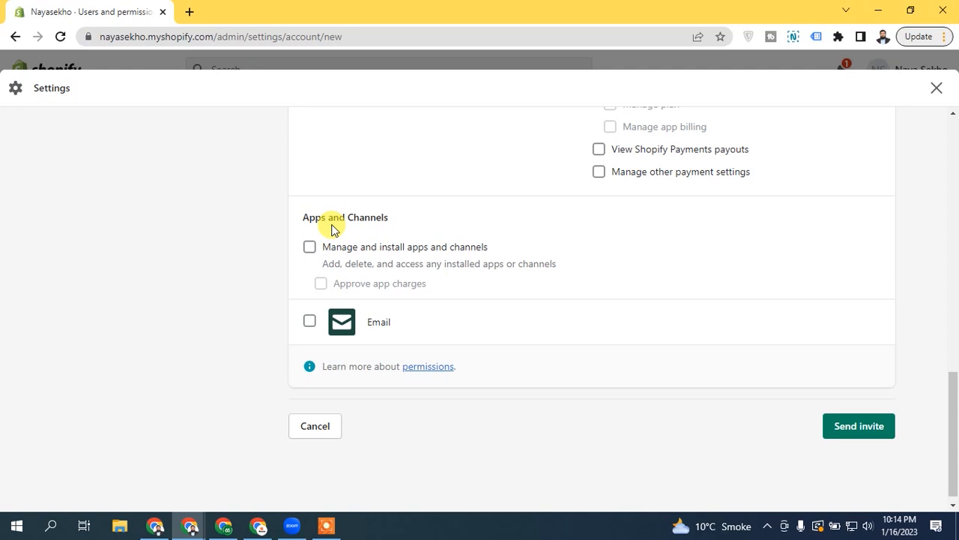
click(309, 248)
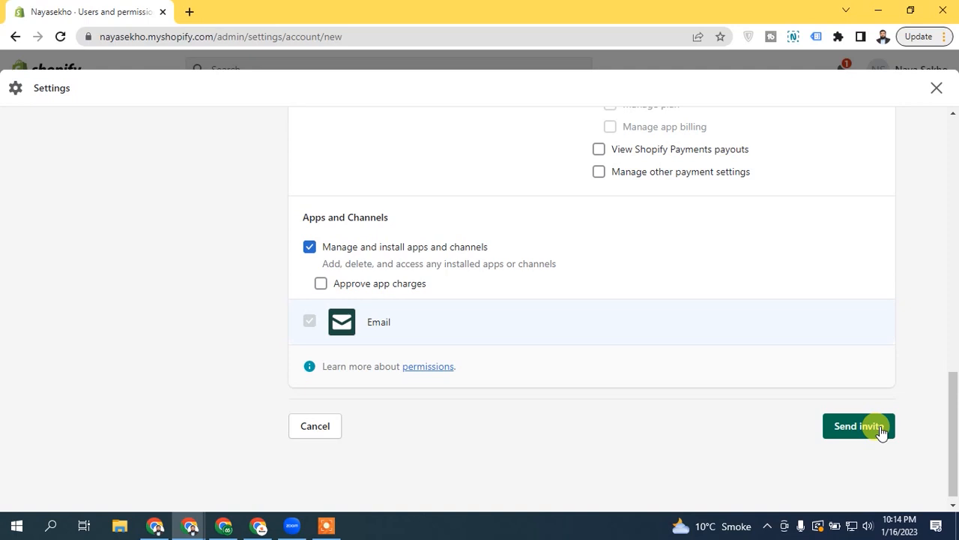
drag(955, 385, 949, 422)
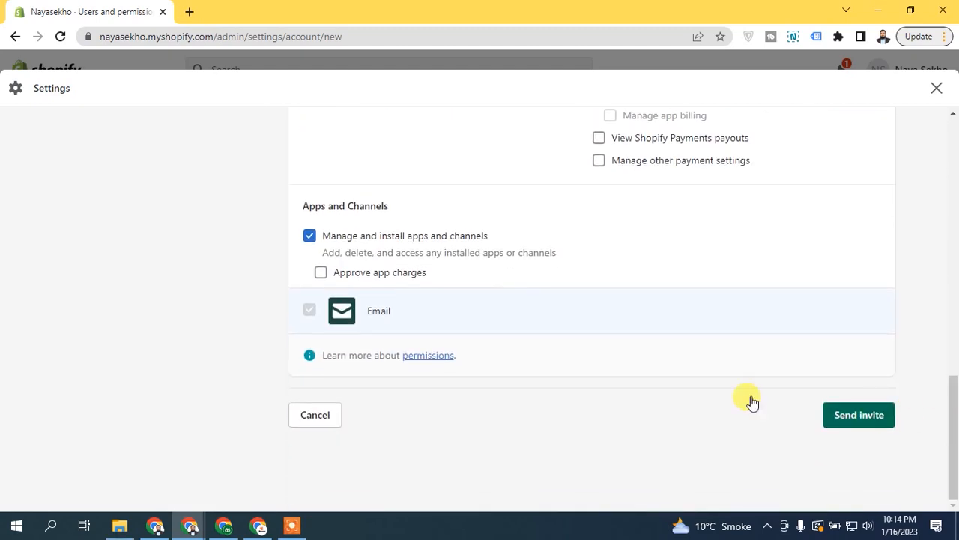
Step: Cancel the new staff invitation and examine the Staff section of the Users and permissions settings
click(321, 409)
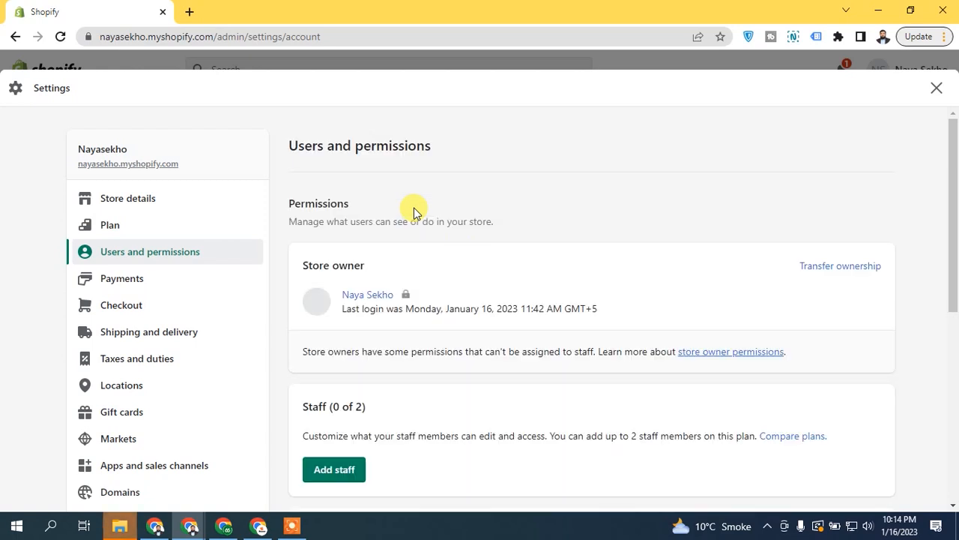
scroll(314, 293, down, 2)
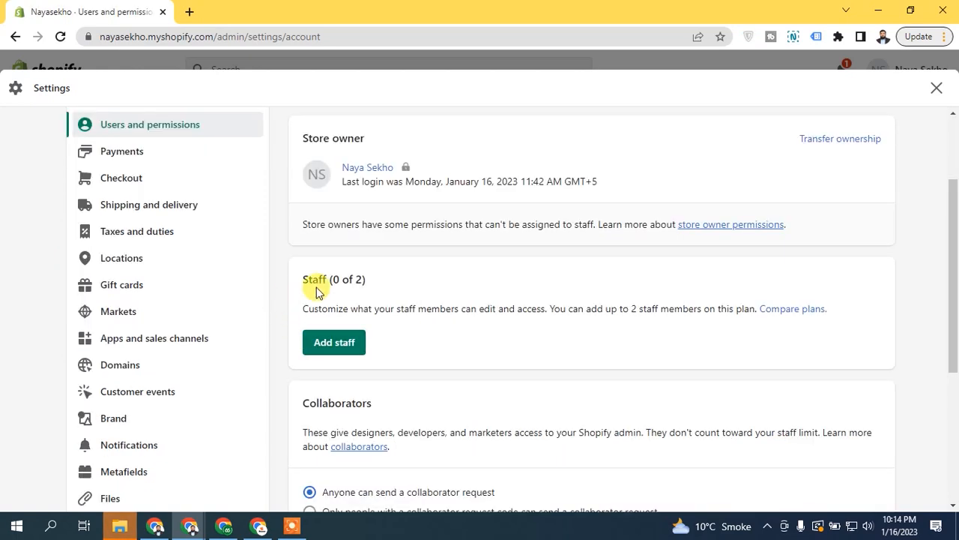
drag(300, 274, 411, 300)
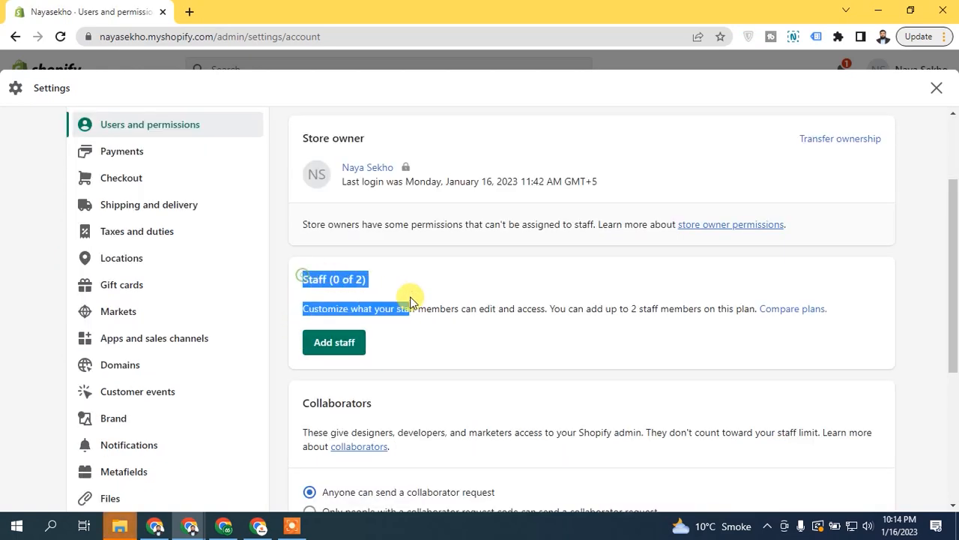
Step: Limit collaborator requests to people with a collaborator request code, and switch back to letting anyone send a collaborator request
drag(368, 278, 302, 284)
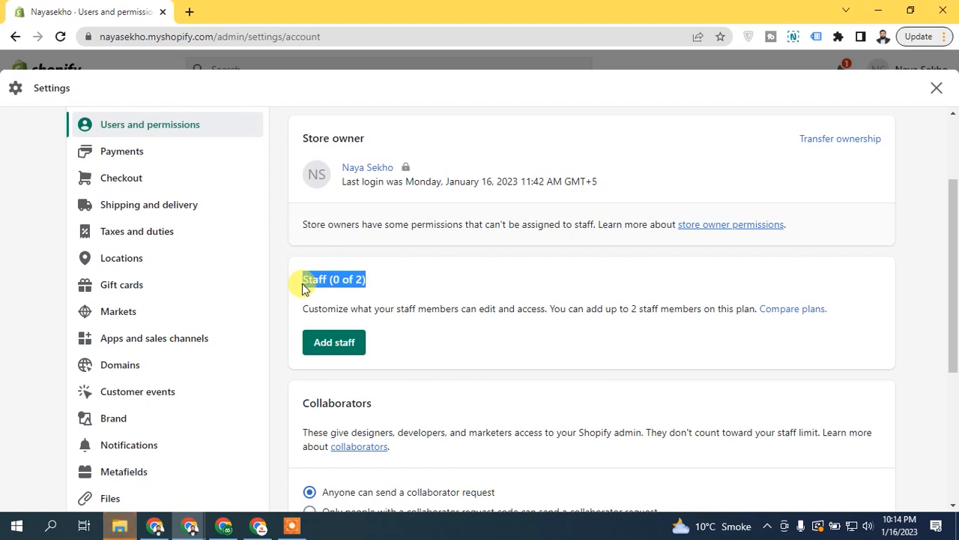
scroll(914, 304, down, 3)
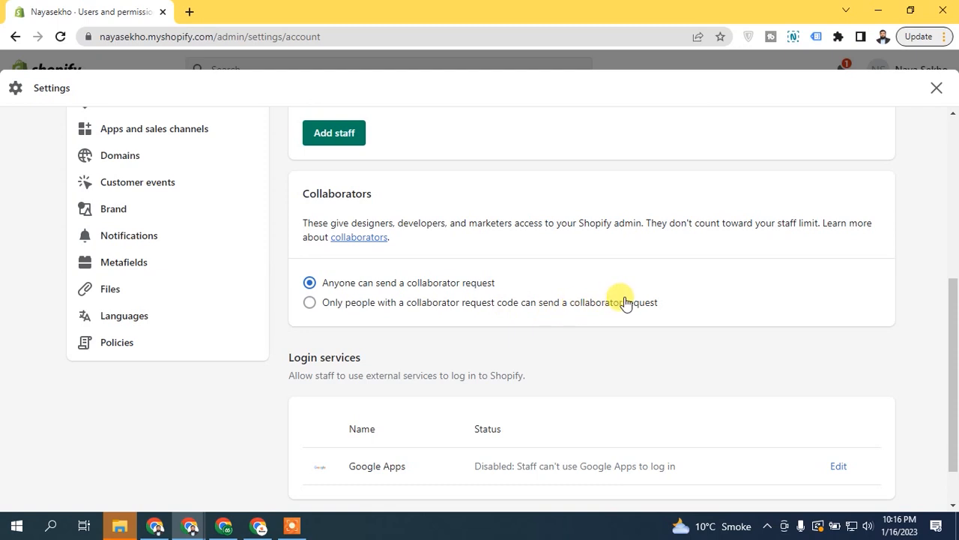
click(452, 306)
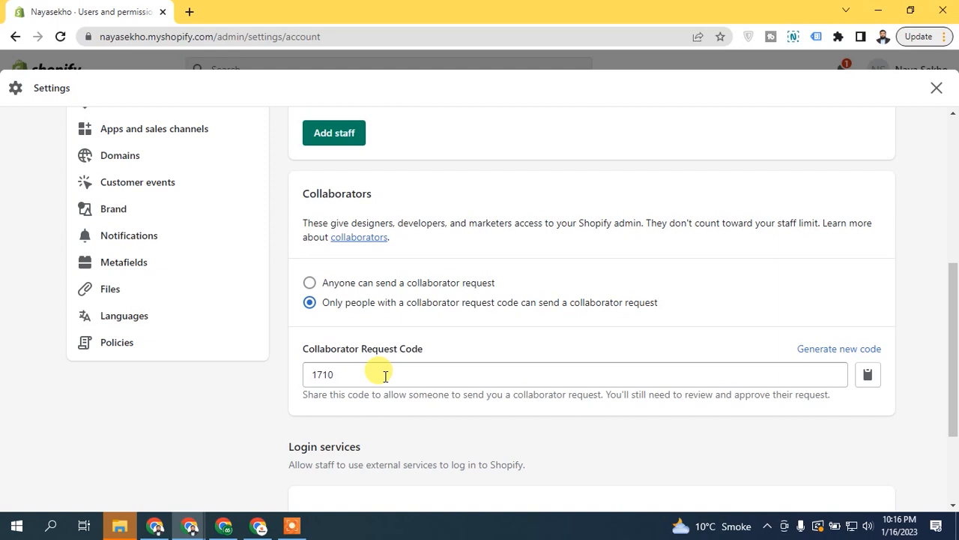
click(371, 287)
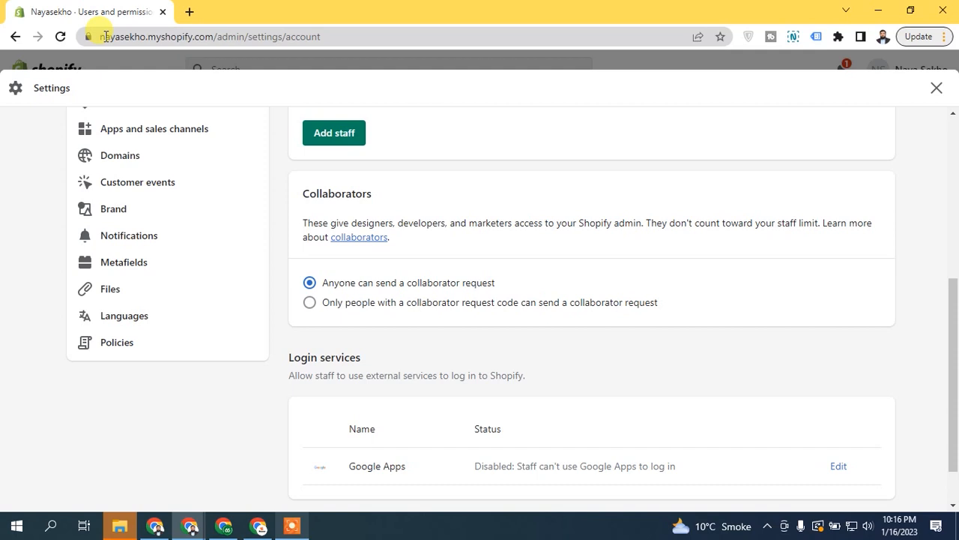
Step: Examine the Login services section and the staff allowance in the Staff section of the Users and permissions settings
drag(954, 353, 954, 384)
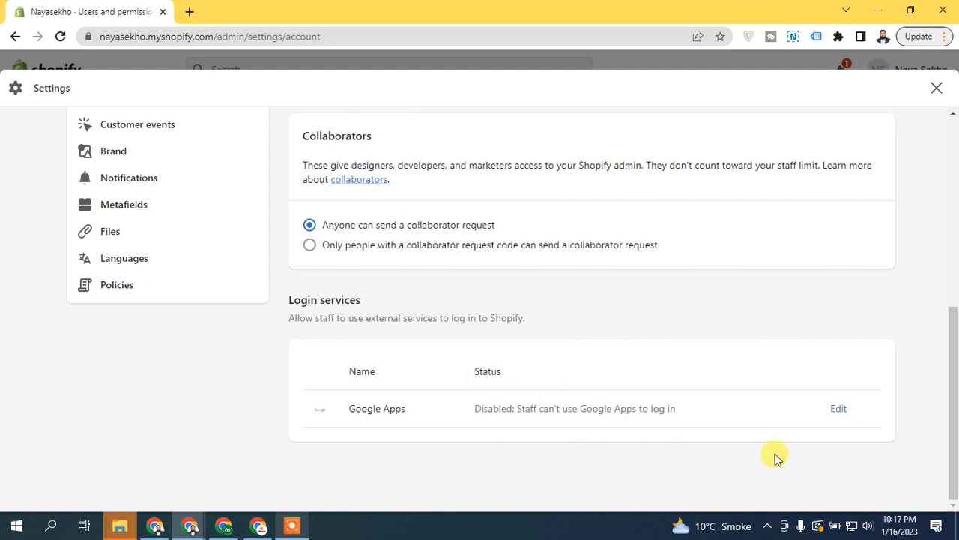
drag(955, 404, 954, 318)
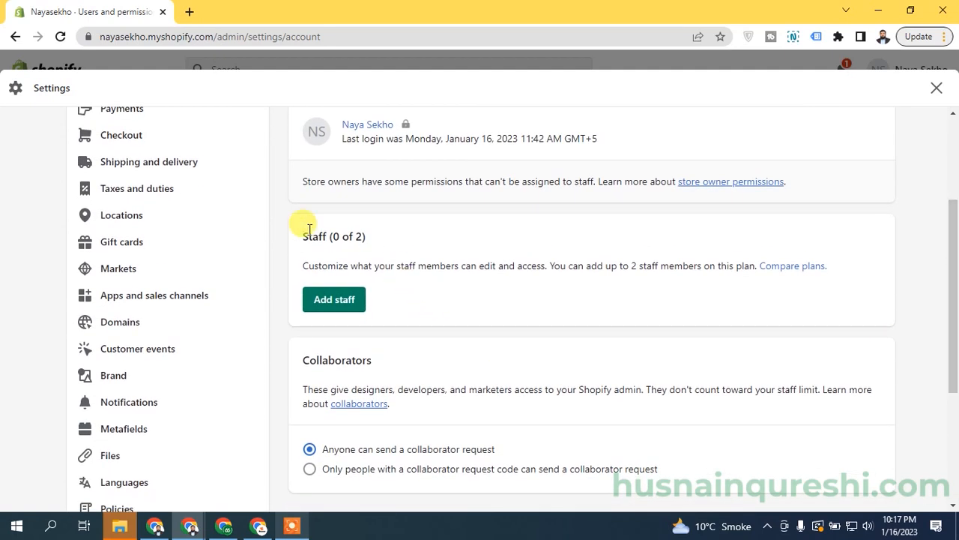
drag(308, 229, 371, 240)
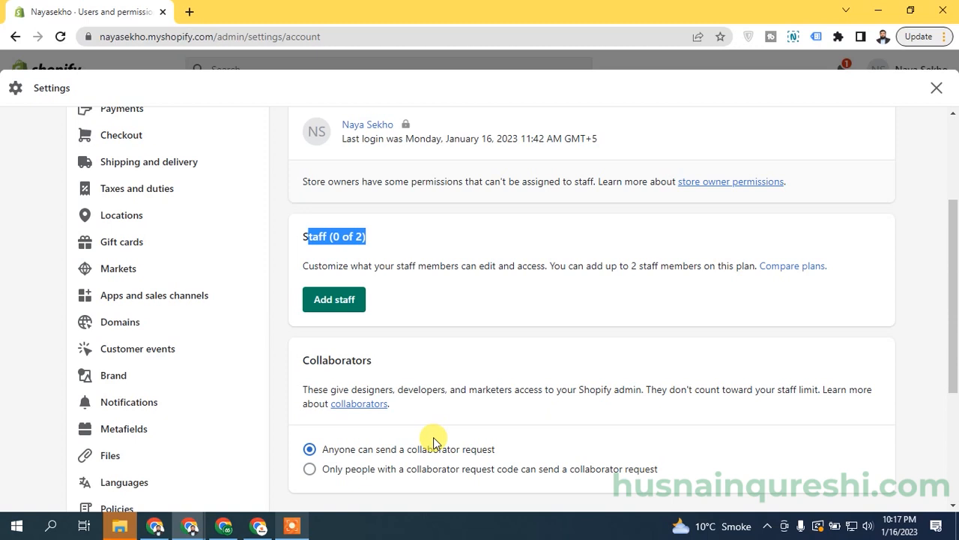
click(349, 234)
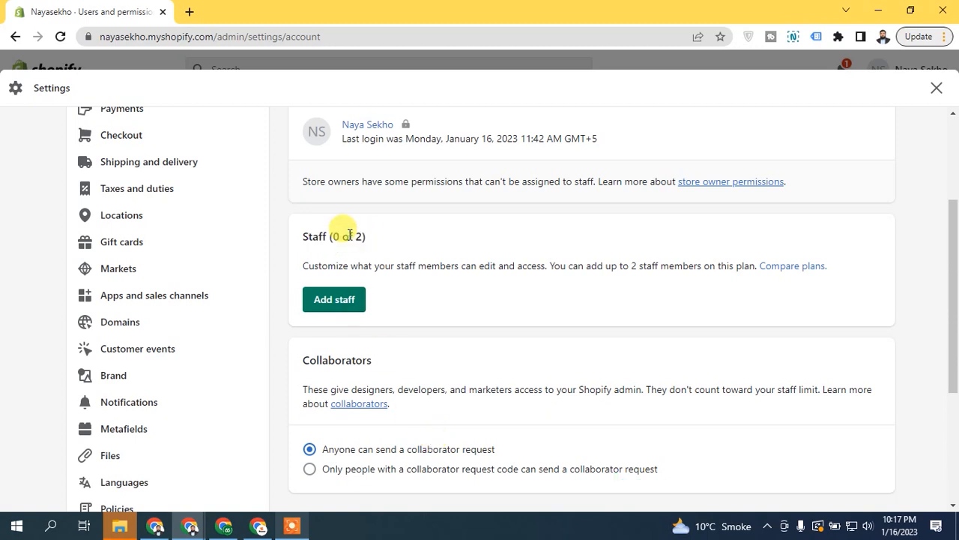